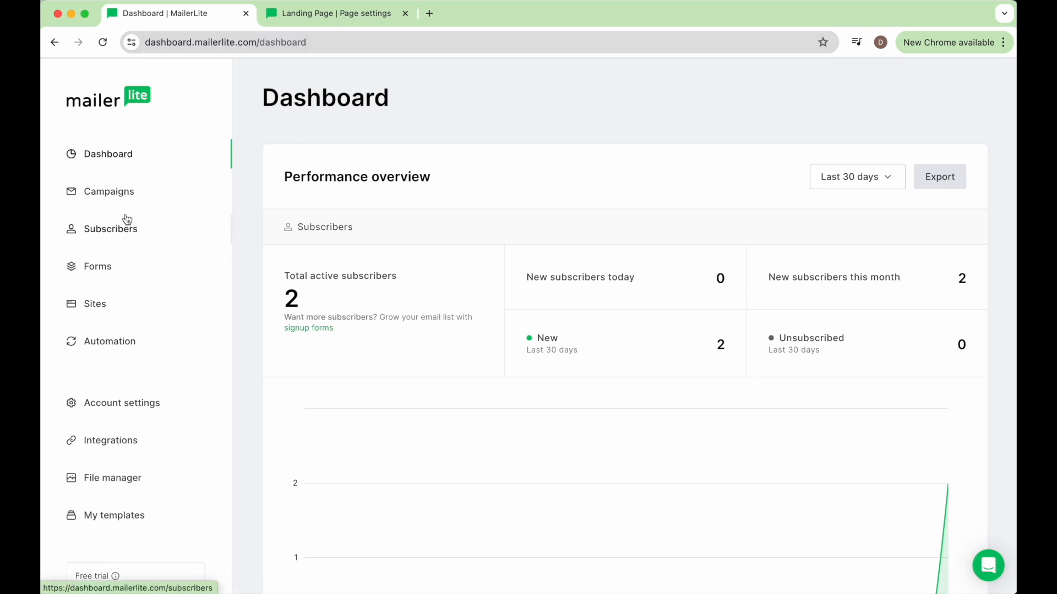
Create a new campaign of the type Regular campaign.
left_click(114, 190)
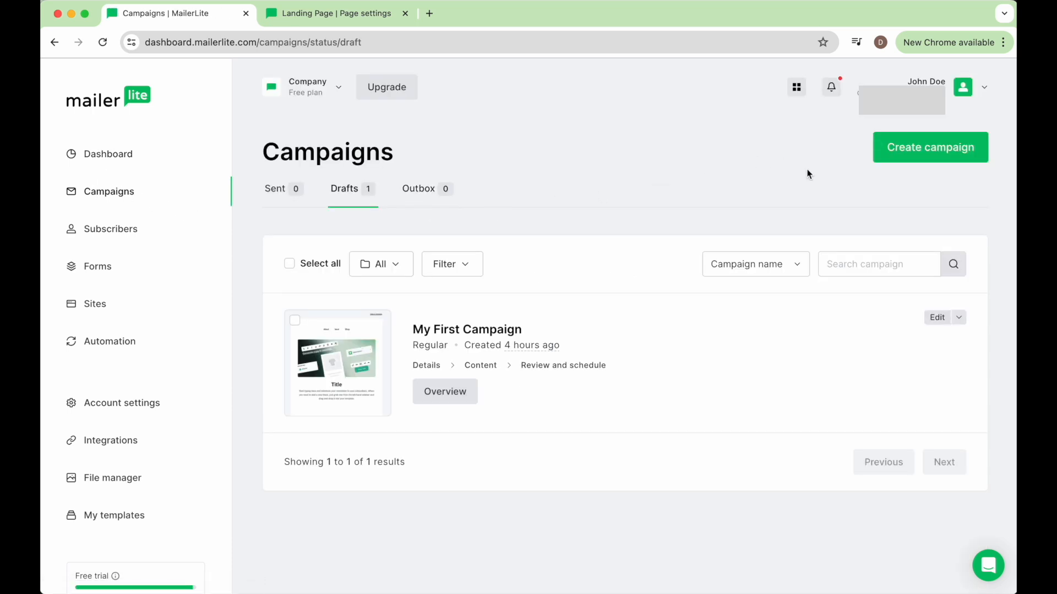
left_click(926, 155)
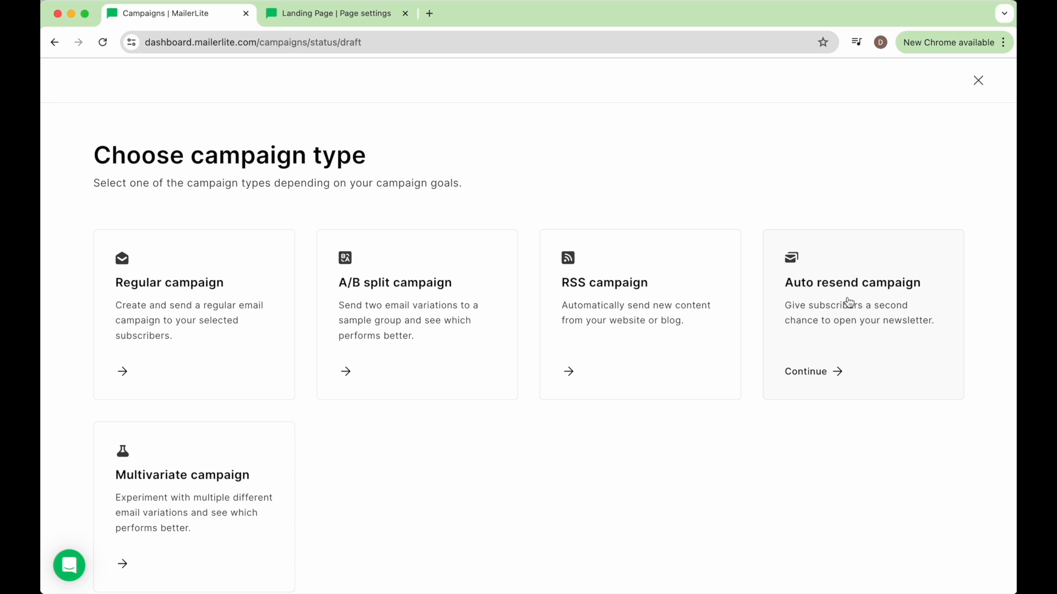
scroll(234, 432, "down", 1)
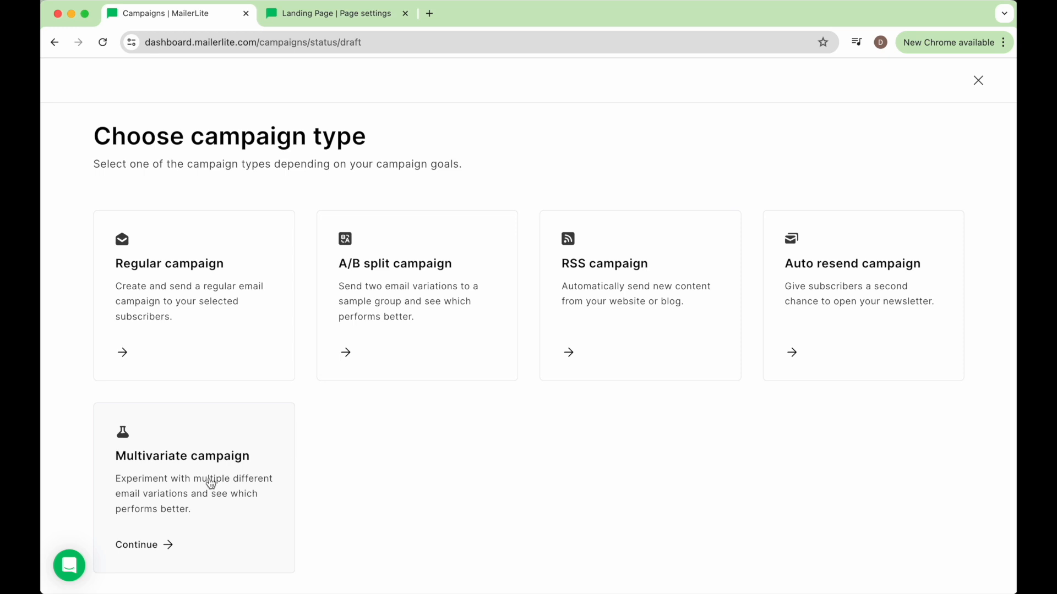
left_click(272, 330)
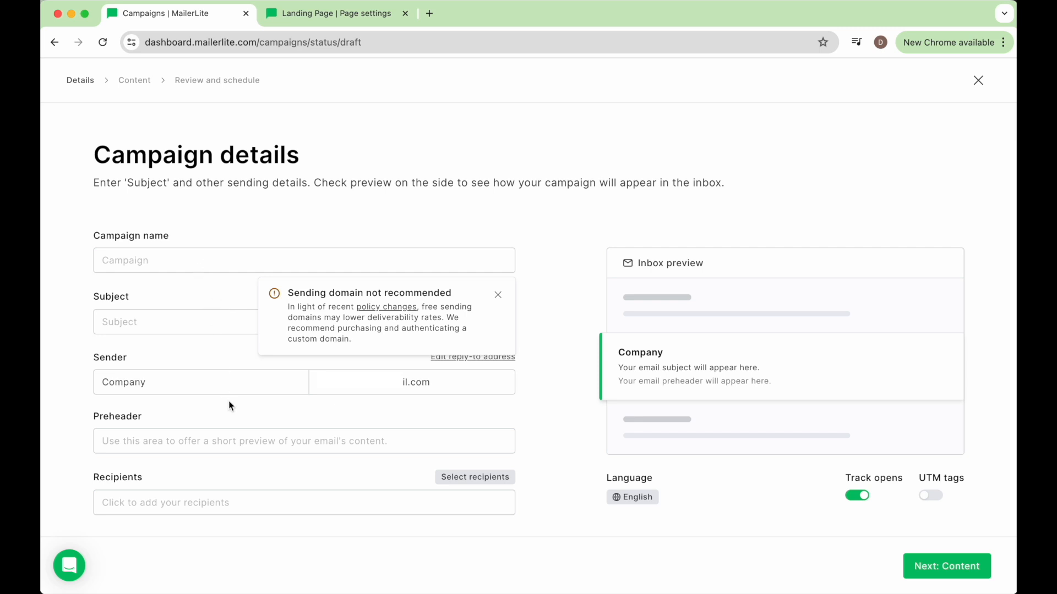
Name the campaign "Company" and set its subject line to "Subject".
left_click(178, 260)
type("Company")
left_click(146, 322)
type("Subject")
Replace the sender email address of the campaign, leaving the preheader empty.
left_click(343, 382)
key("super+a")
key("BackSpace")
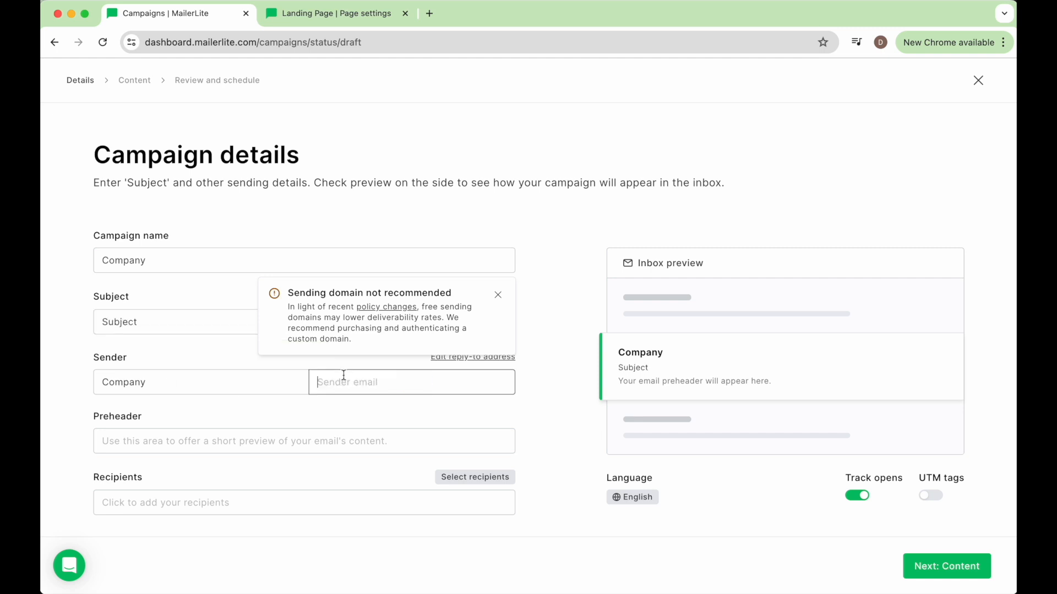
type("email@email.com")
scroll(239, 478, "down", 1)
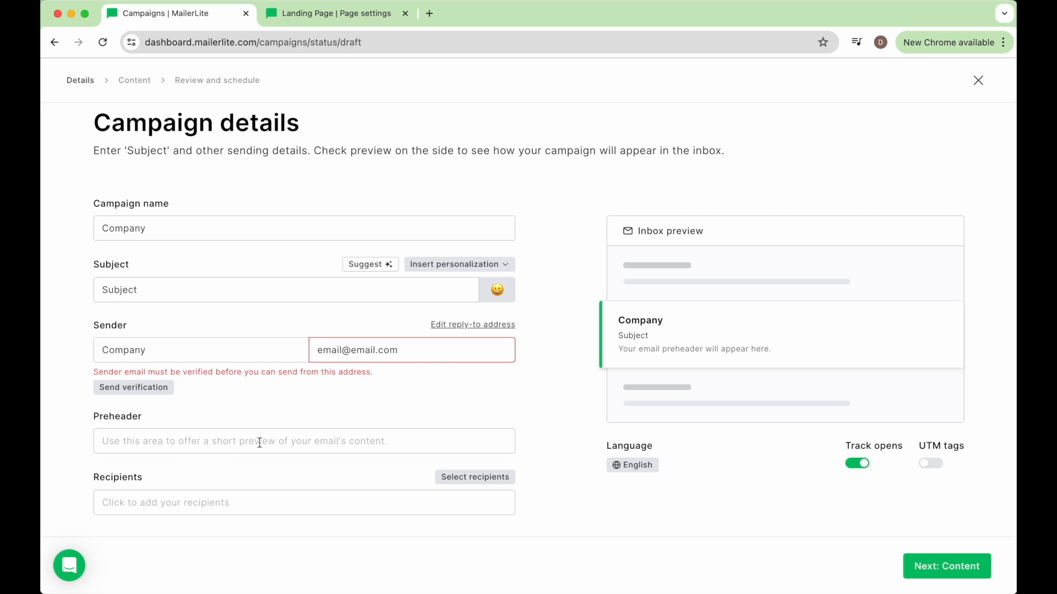
left_click(316, 444)
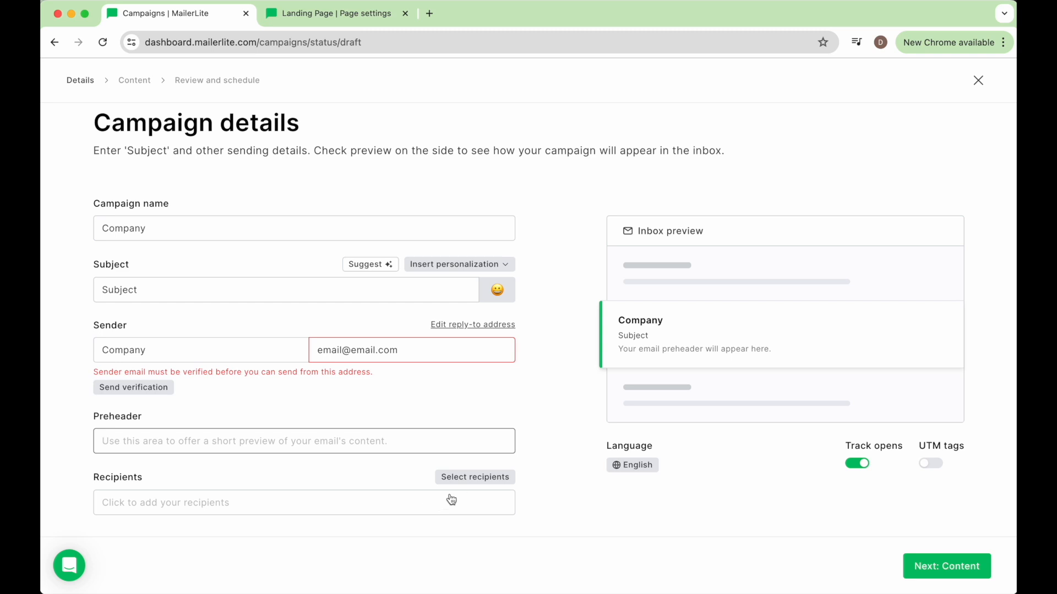
Choose all active subscribers in the campaign's recipient selection.
left_click(467, 478)
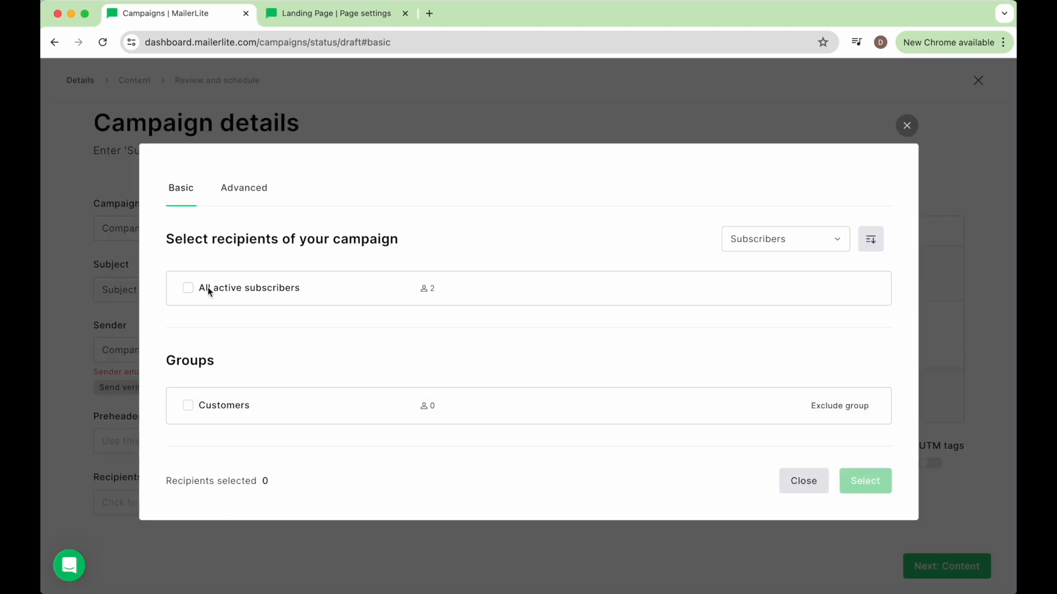
left_click(189, 291)
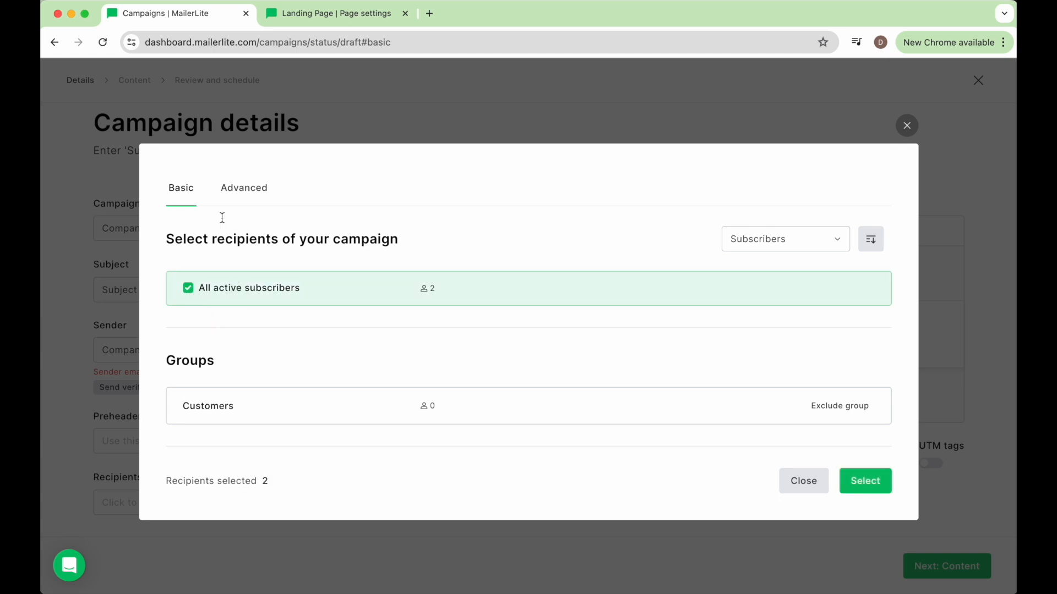
Try an advanced recipient filter with the condition that Location is United States of America.
left_click(249, 189)
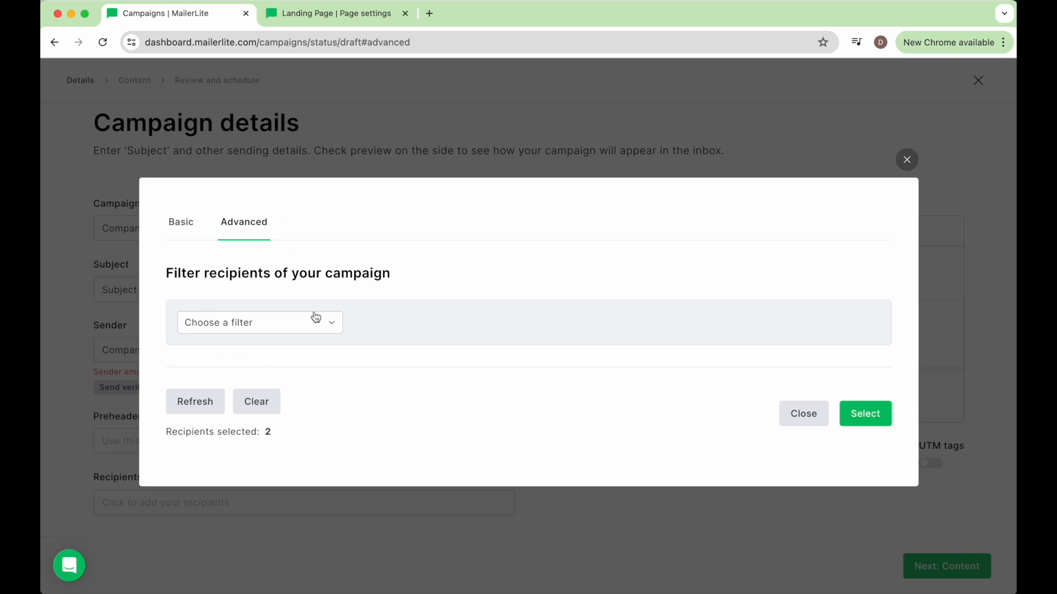
left_click(270, 324)
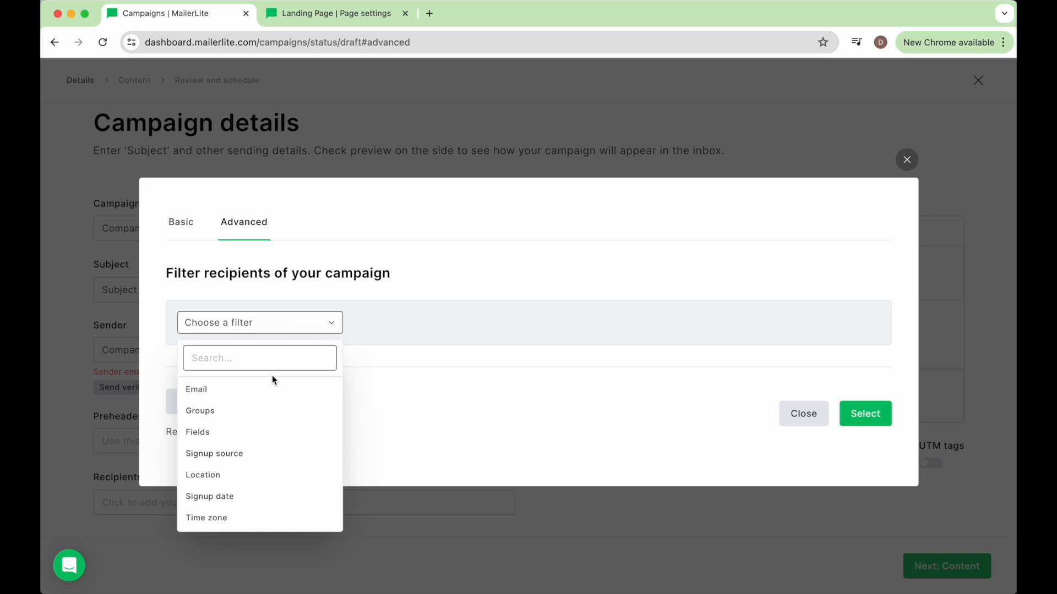
left_click(246, 477)
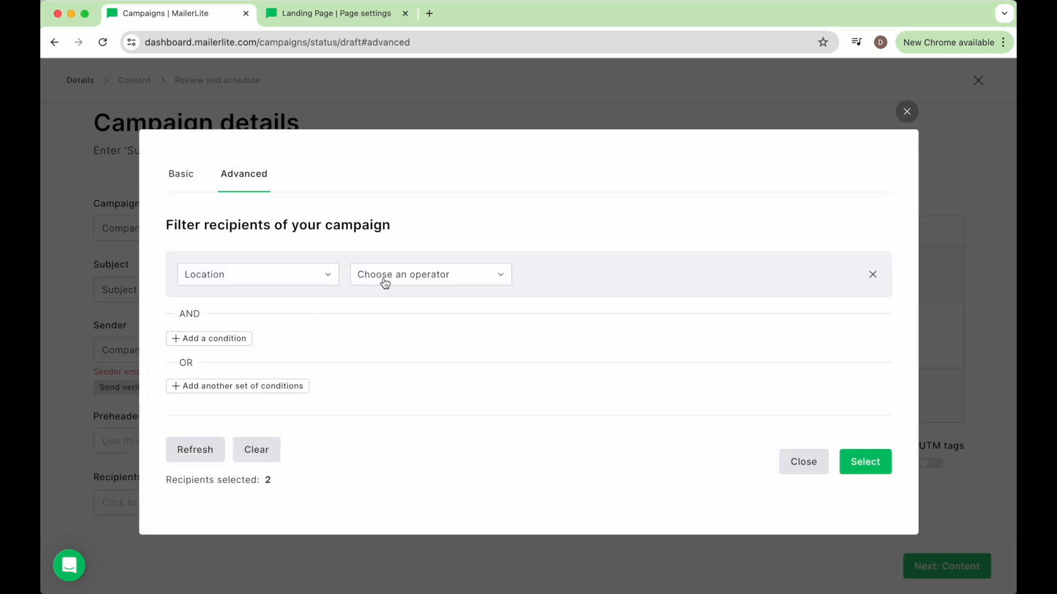
left_click(385, 282)
left_click(375, 304)
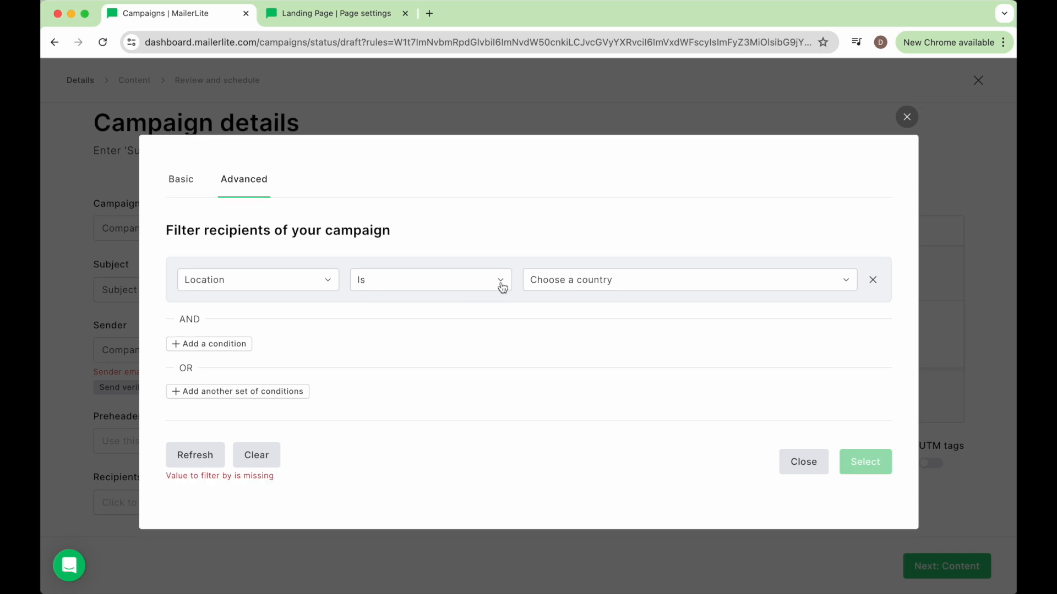
left_click(553, 281)
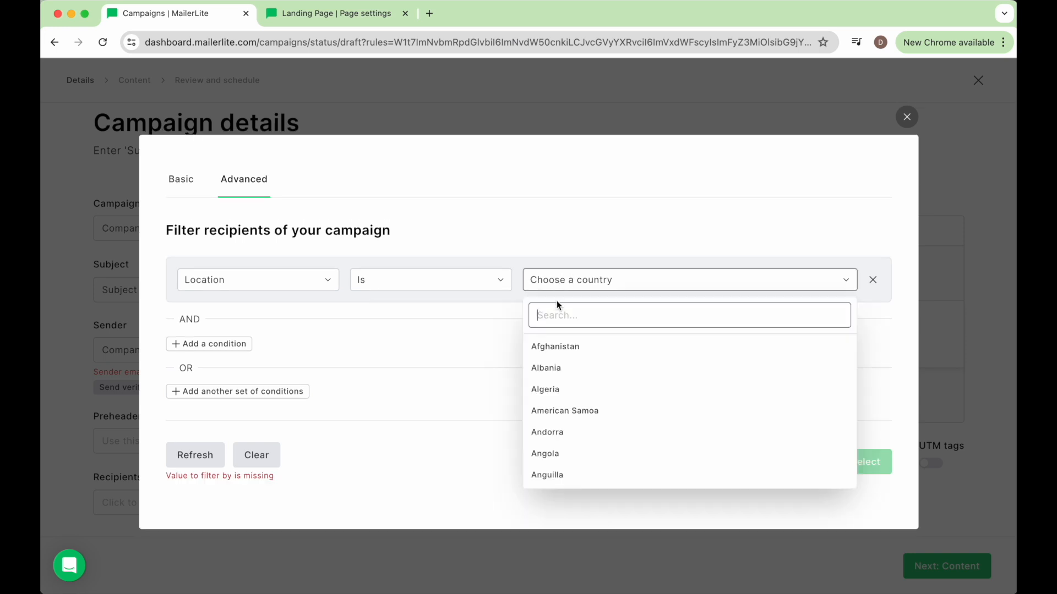
type("united")
left_click(593, 412)
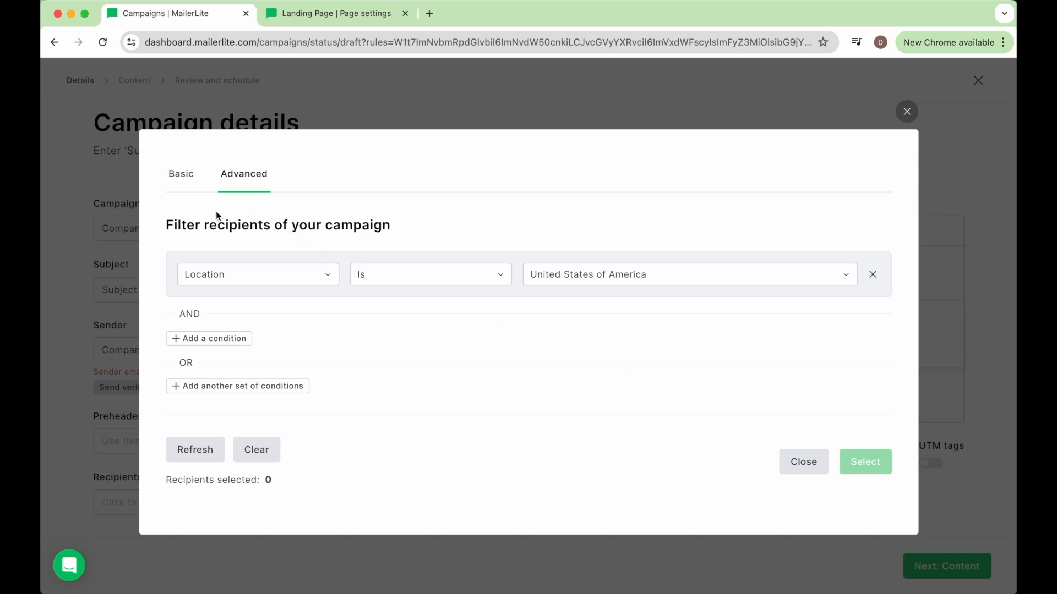
Return to the basic recipient selection and confirm all active subscribers as the campaign's recipients.
left_click(182, 175)
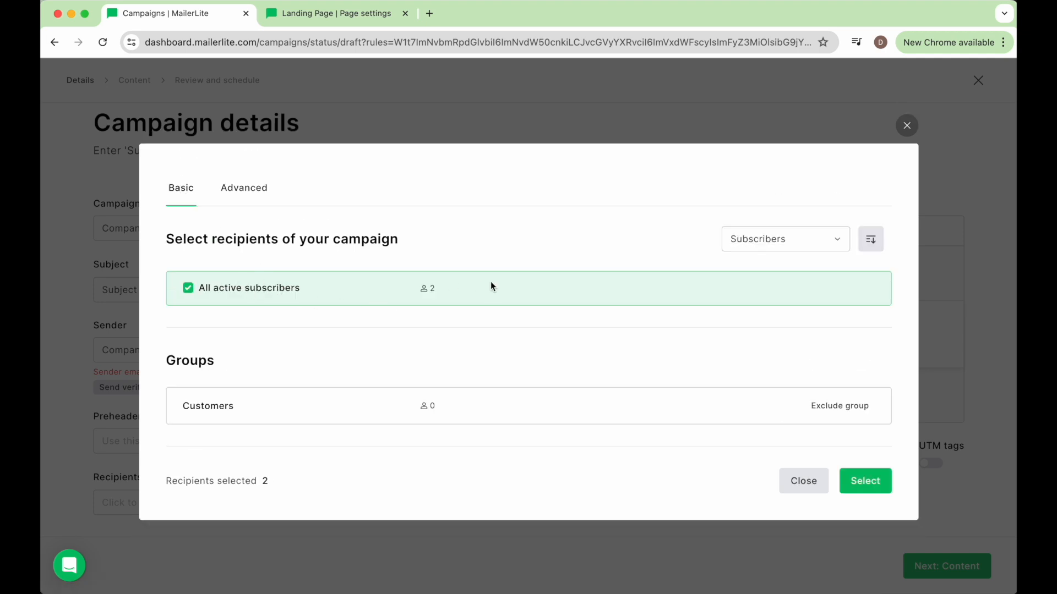
left_click(863, 481)
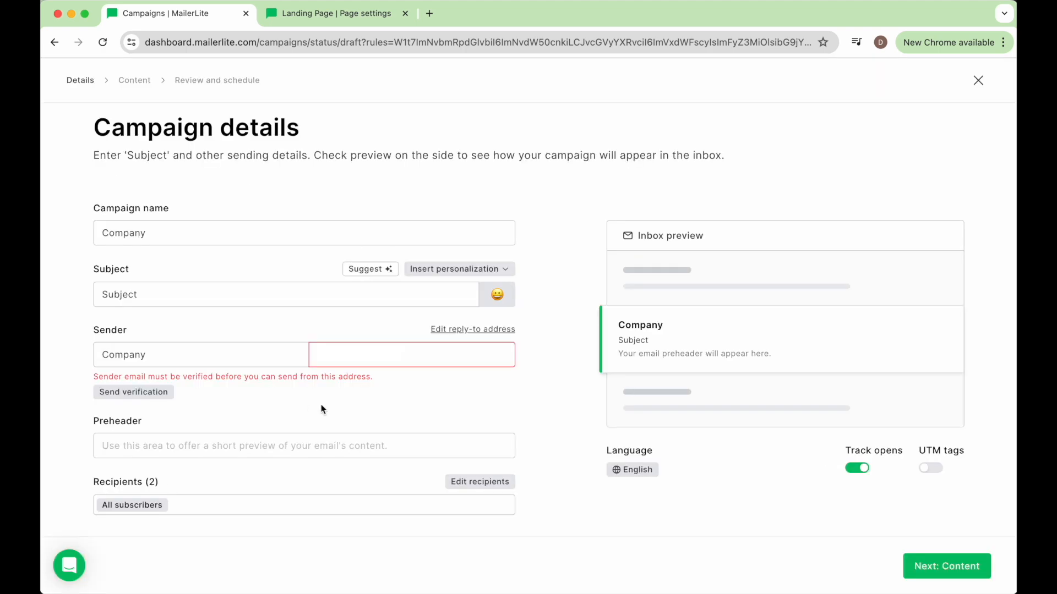
Proceed to the email design and start it from scratch in the Drag & drop editor.
left_click(951, 566)
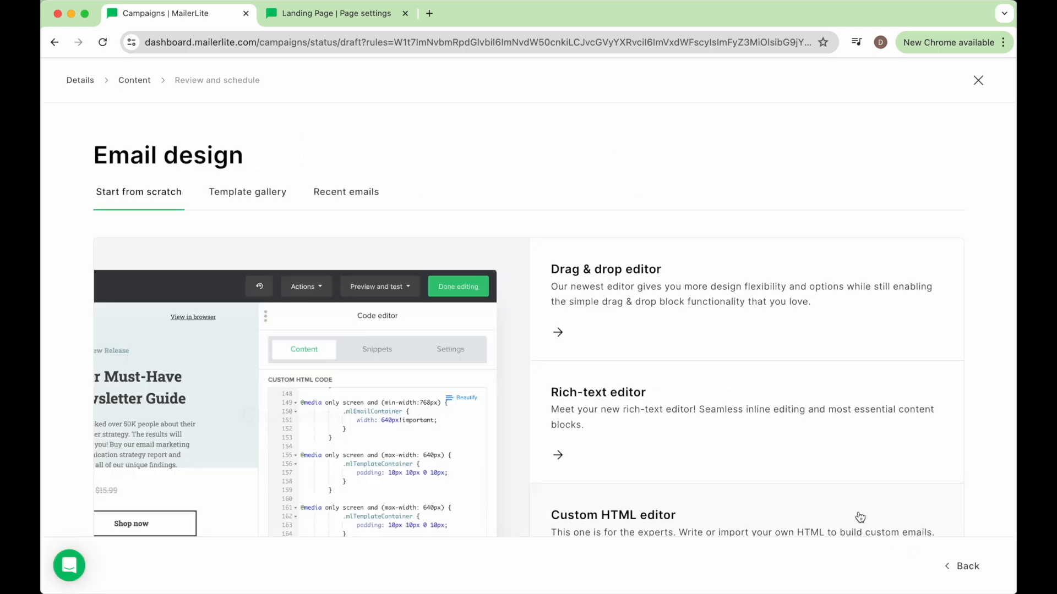
scroll(686, 392, "down", 2)
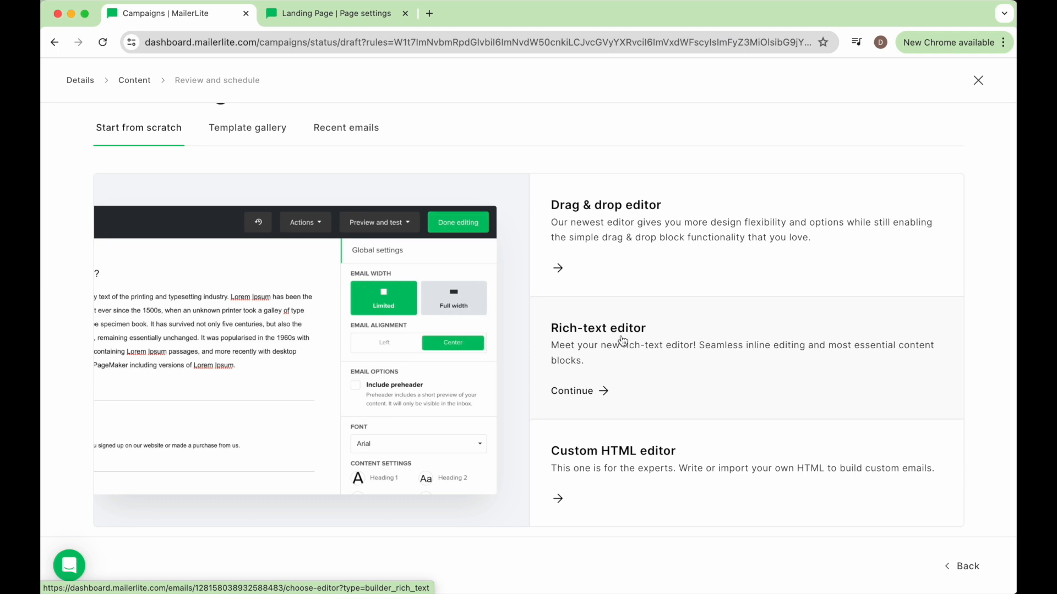
left_click(613, 251)
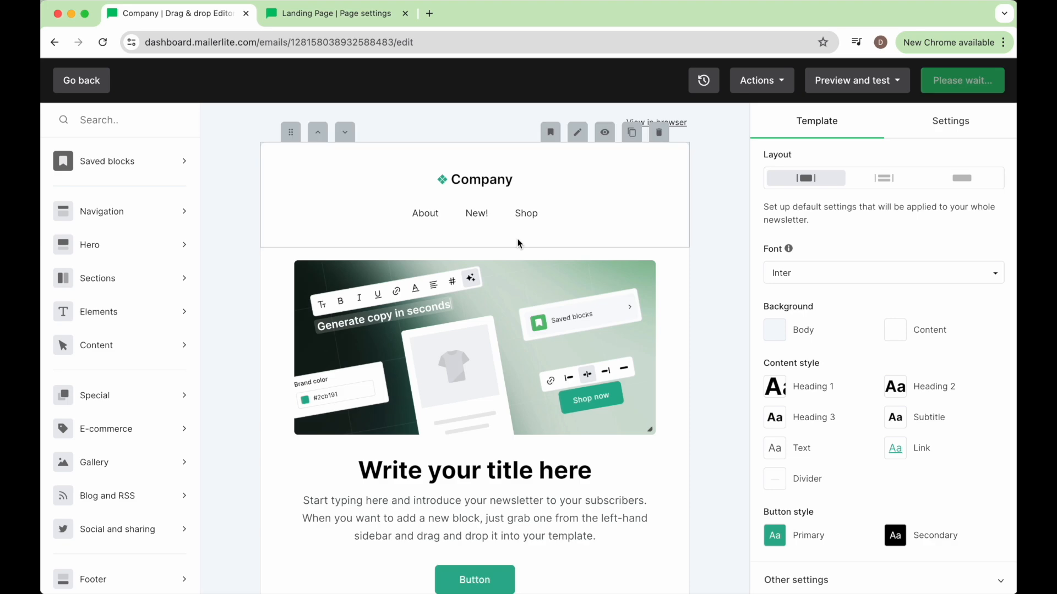
Replace the hero block's heading text with "Title".
scroll(519, 242, "down", 1)
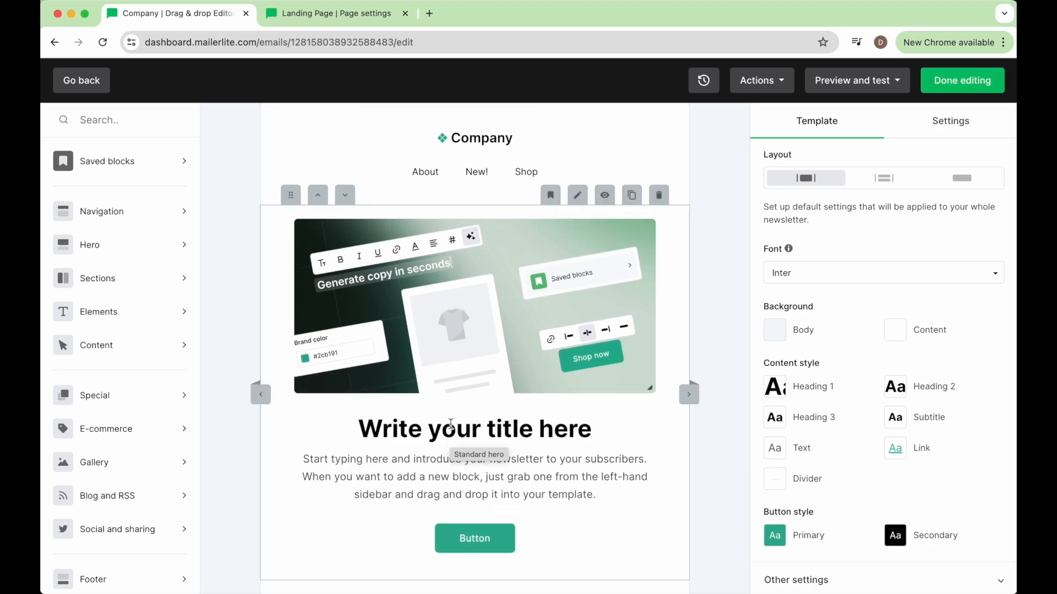
double_click(404, 423)
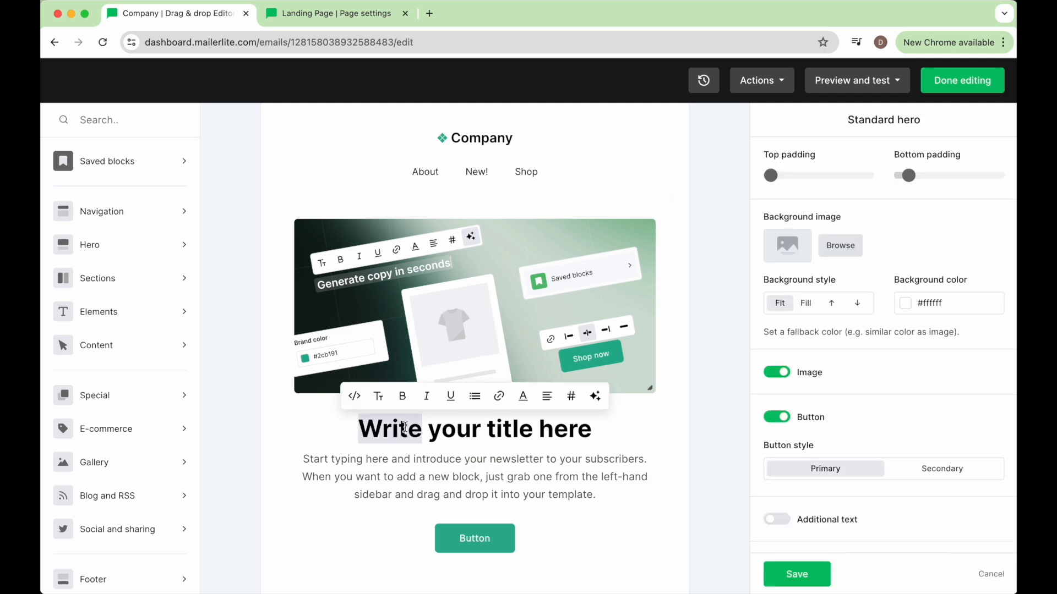
key("ctrl+a")
type("Title")
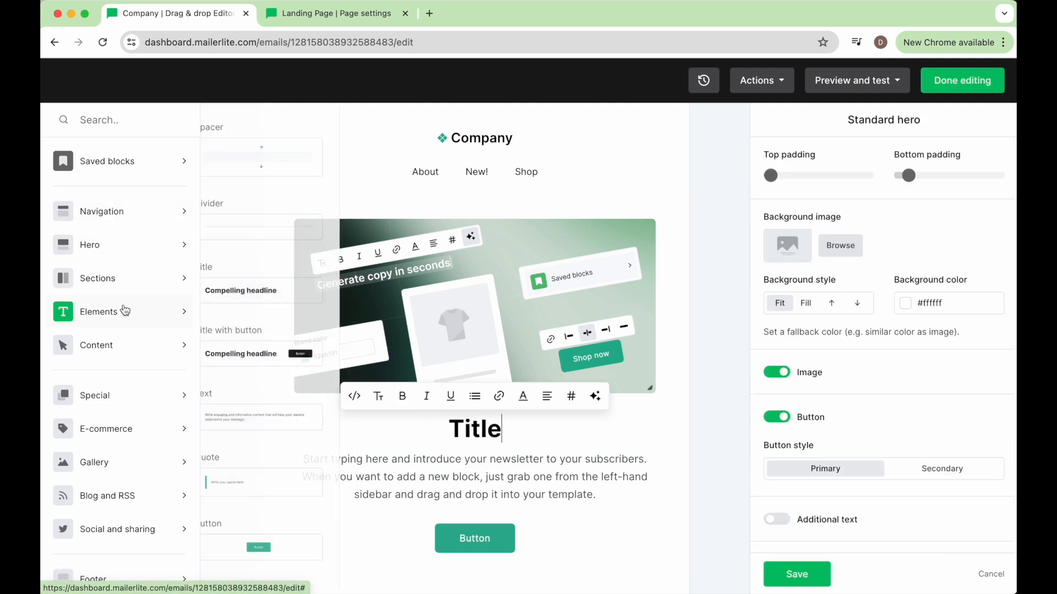
View the file manager for the hero block's background image and close it without choosing an image.
mouse_move(109, 424)
mouse_move(108, 213)
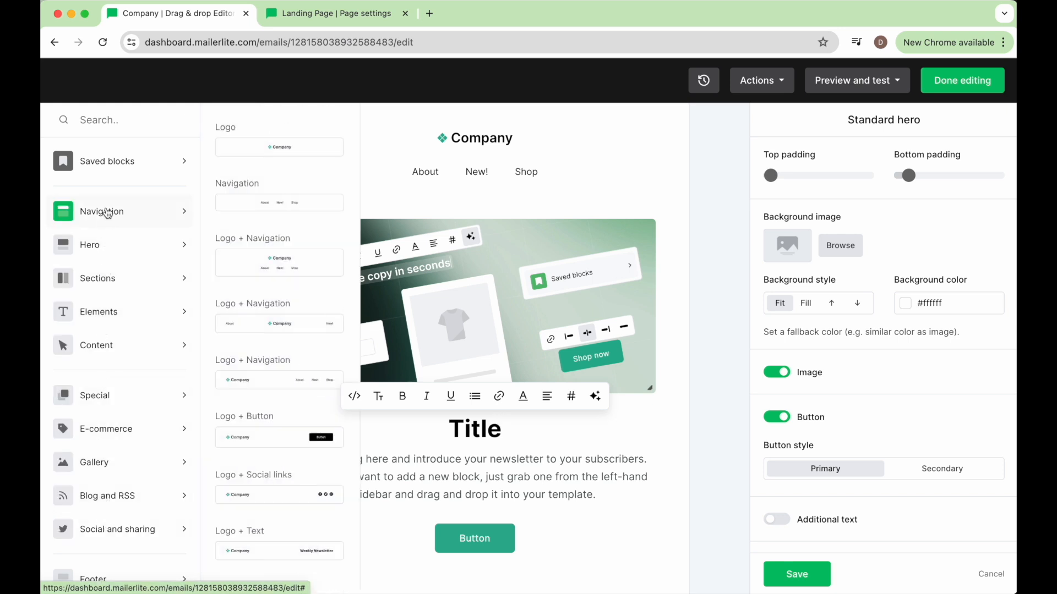
left_click(799, 255)
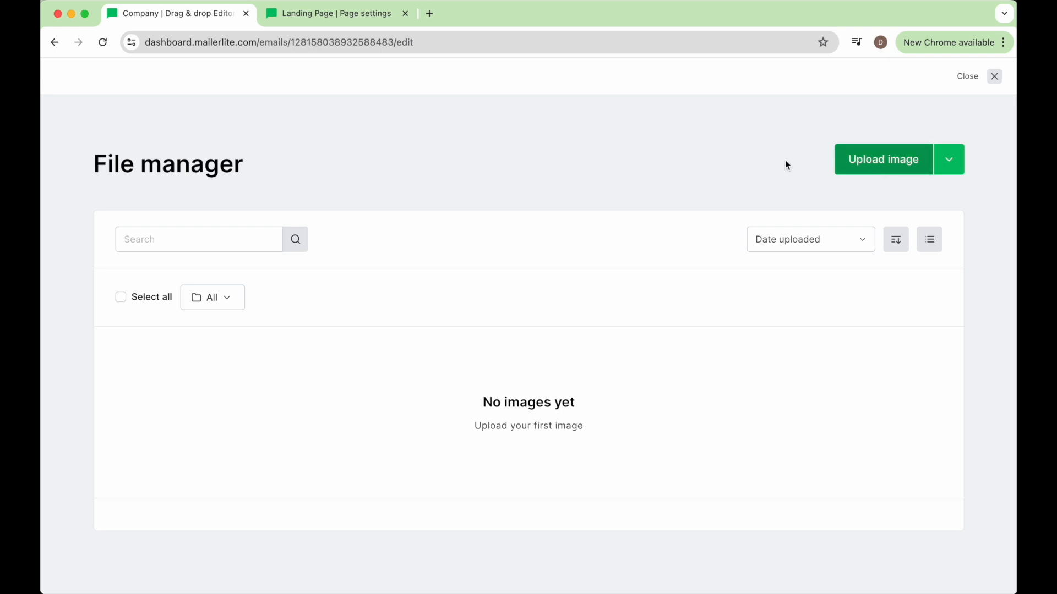
left_click(659, 171)
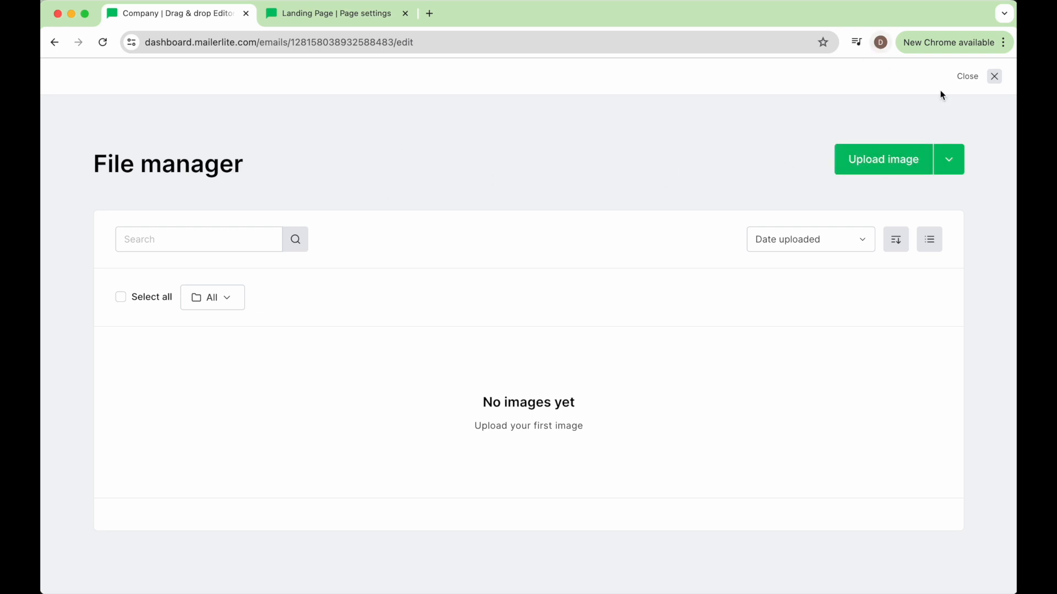
left_click(995, 80)
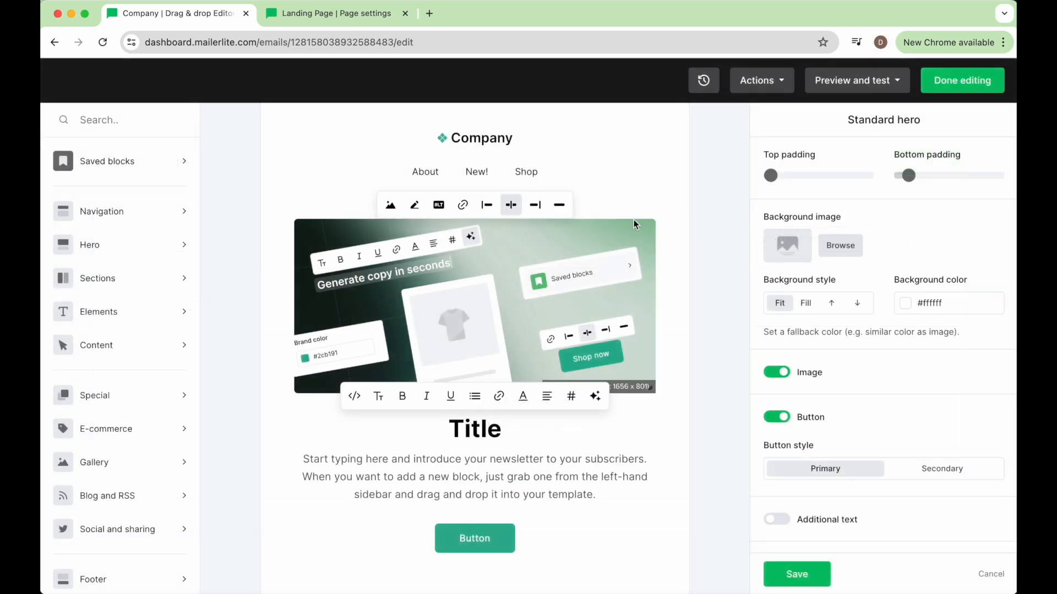
Set the hero block's Heading 1 style to font color #a52834 and italic, and save the style.
scroll(723, 254, "down", 3)
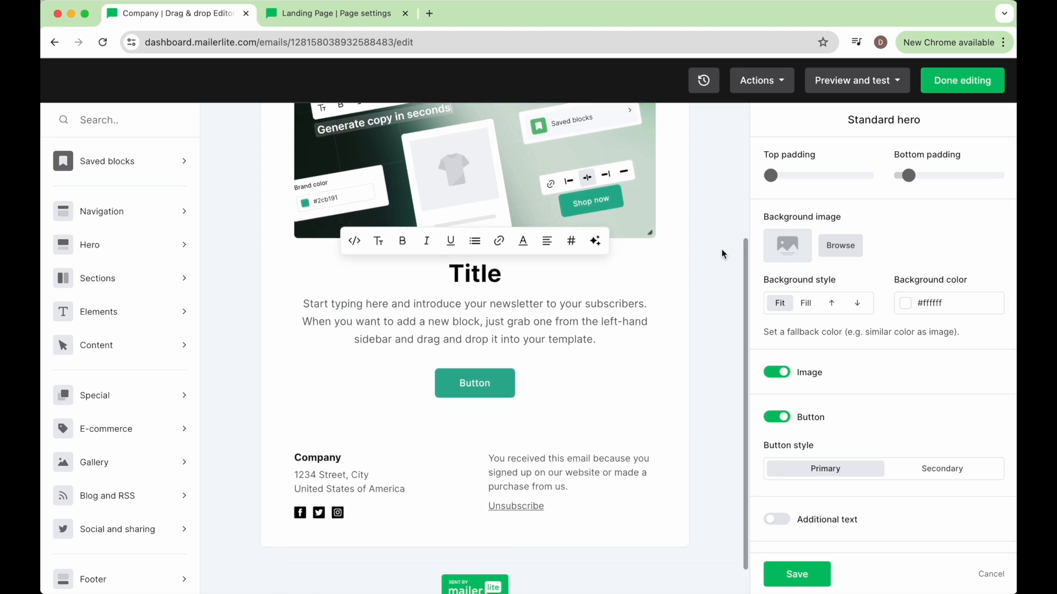
scroll(724, 352, "up", 2)
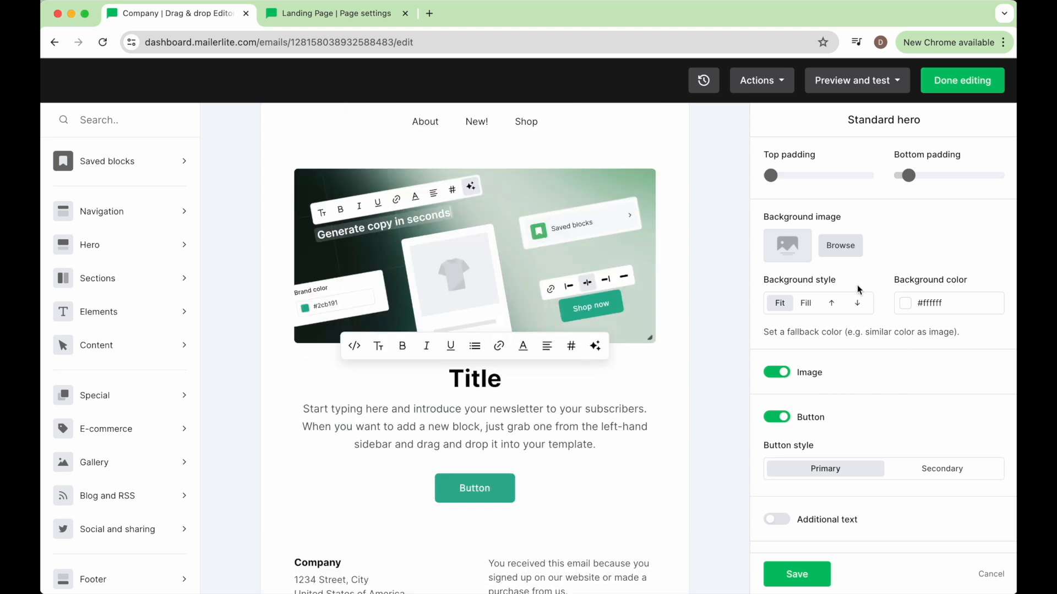
scroll(858, 290, "down", 5)
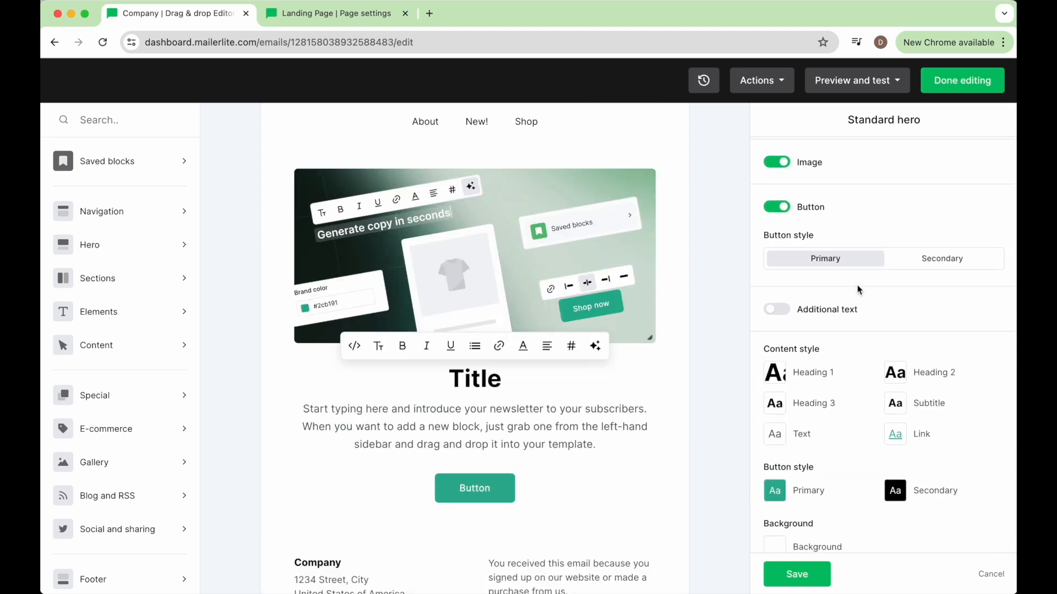
left_click(777, 361)
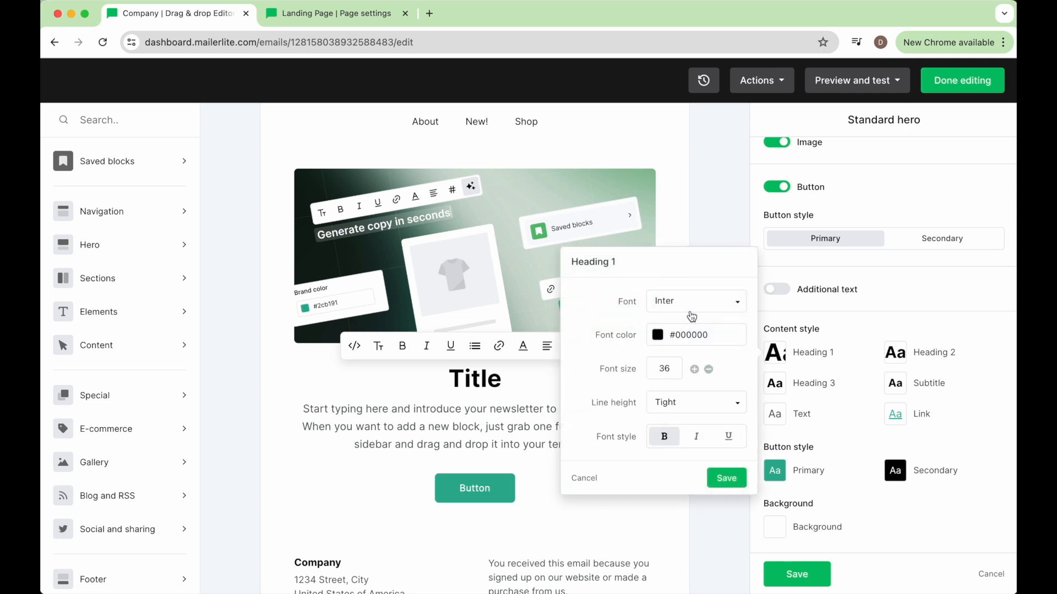
left_click(687, 330)
left_click(704, 453)
left_click(629, 385)
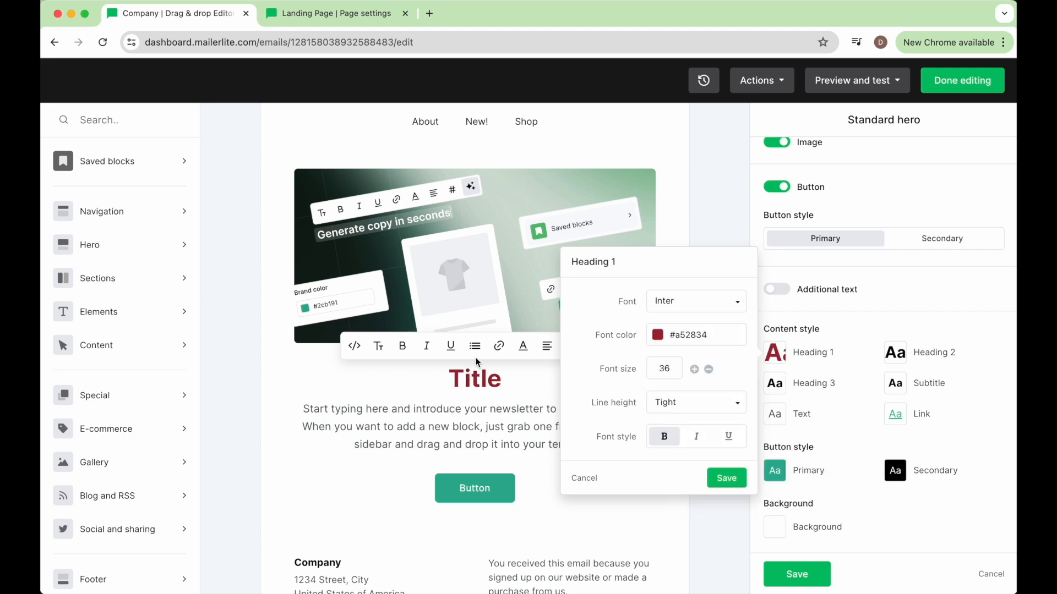
left_click(697, 437)
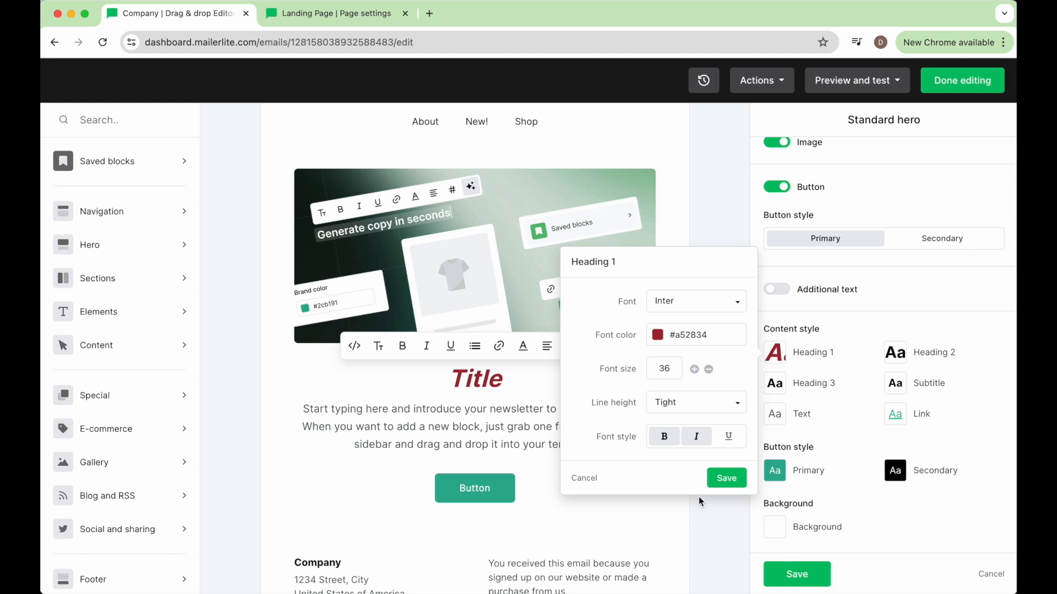
left_click(726, 478)
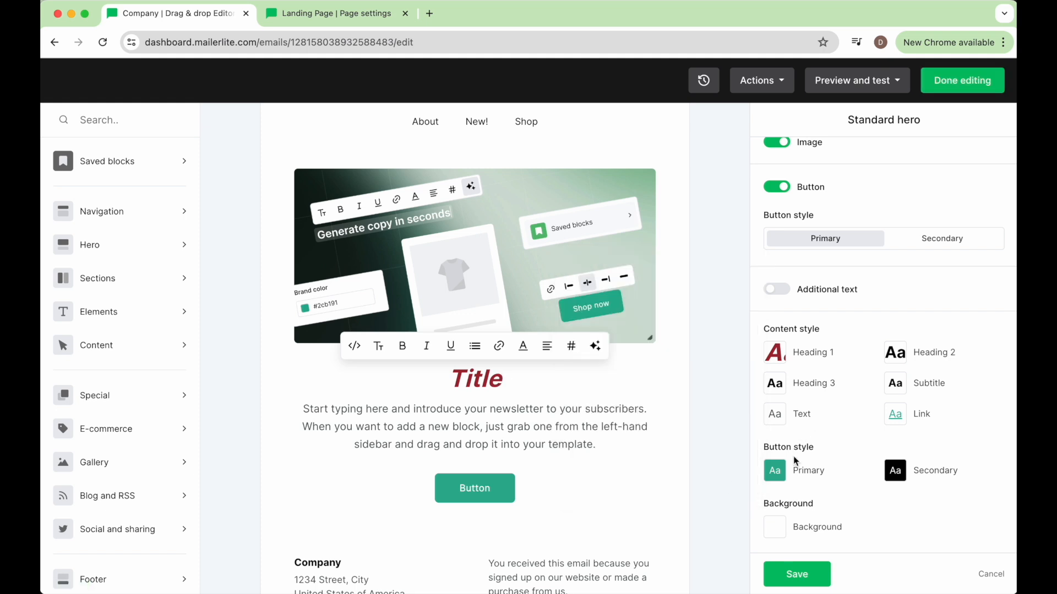
Set the hero block's Primary button style to background color #a52834 and save the style.
left_click(778, 474)
left_click(620, 380)
left_click(622, 496)
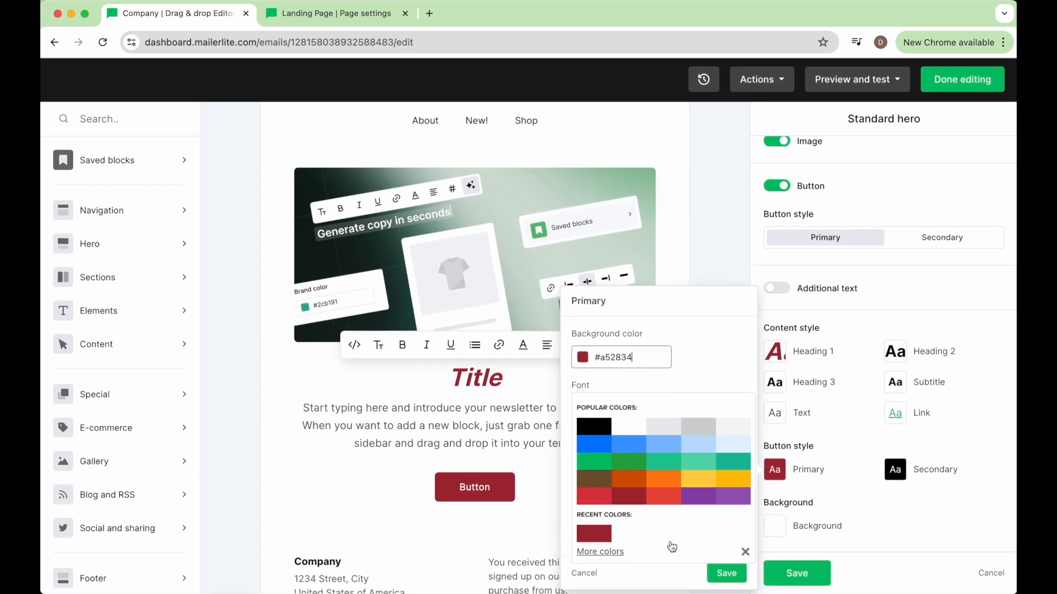
left_click(726, 574)
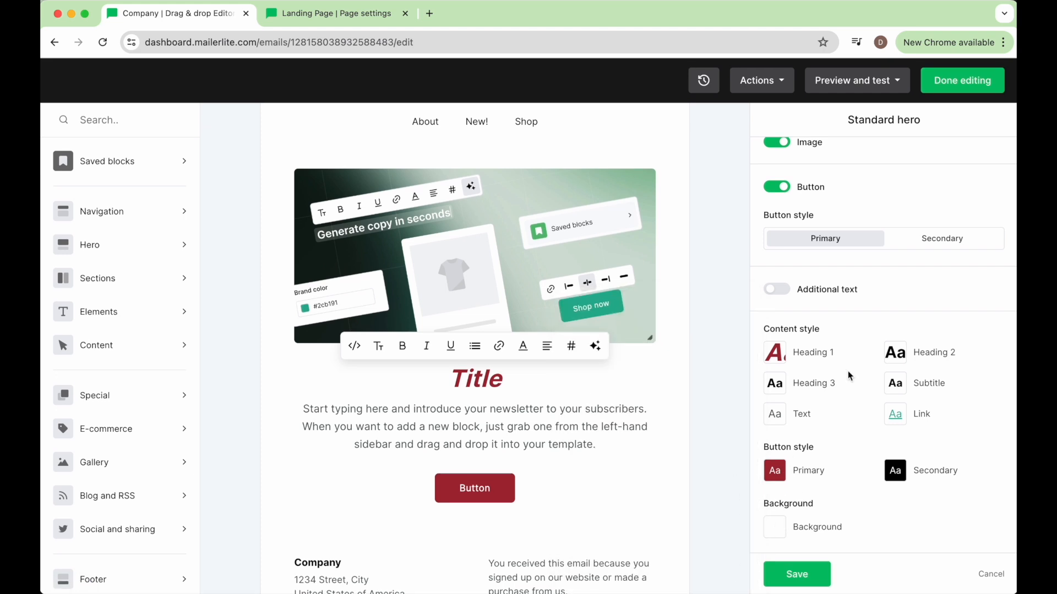
Finish editing the email design and proceed to the campaign's Review and schedule page.
scroll(847, 369, "up", 5)
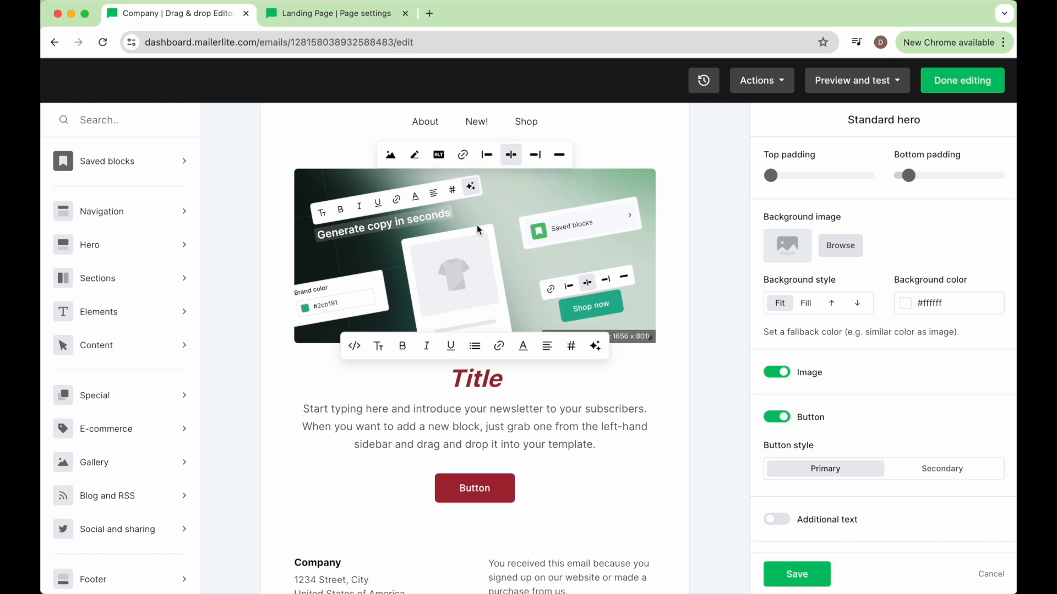
scroll(494, 315, "up", 1)
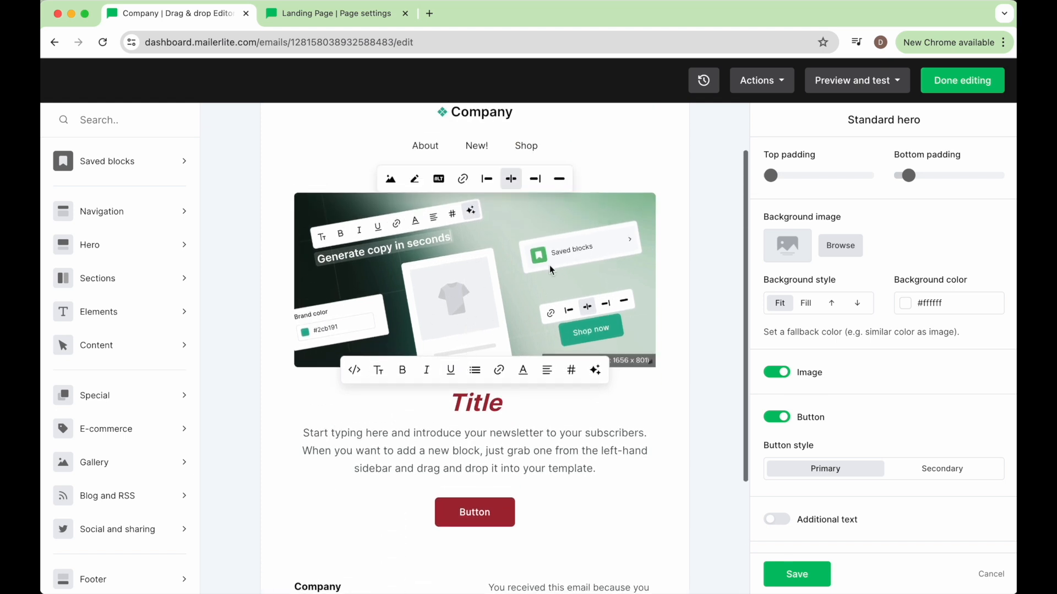
left_click(941, 93)
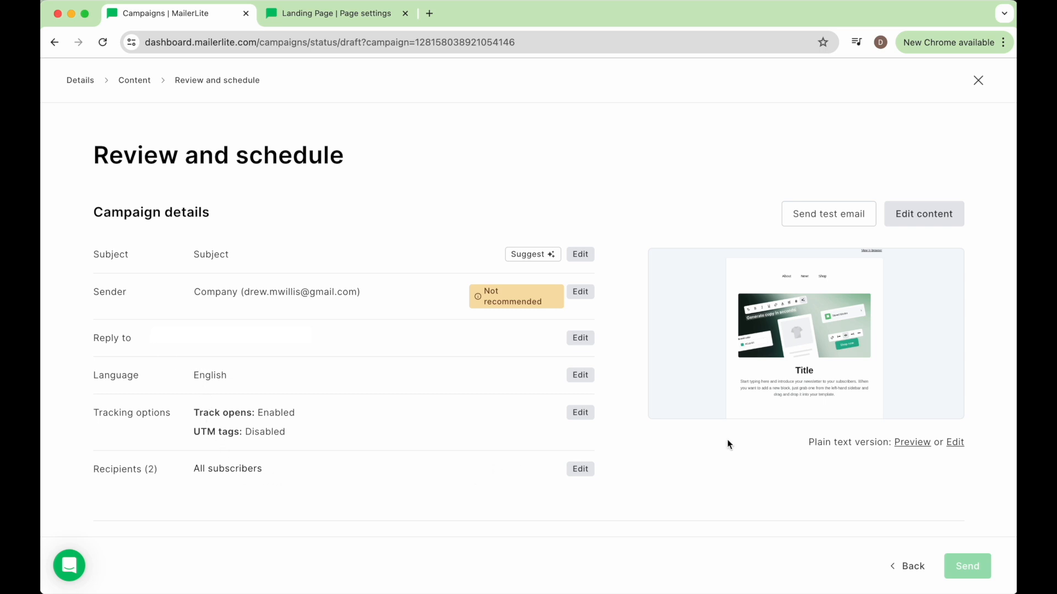
Go to the campaign drafts and open the overview of the "Company" campaign.
mouse_move(769, 308)
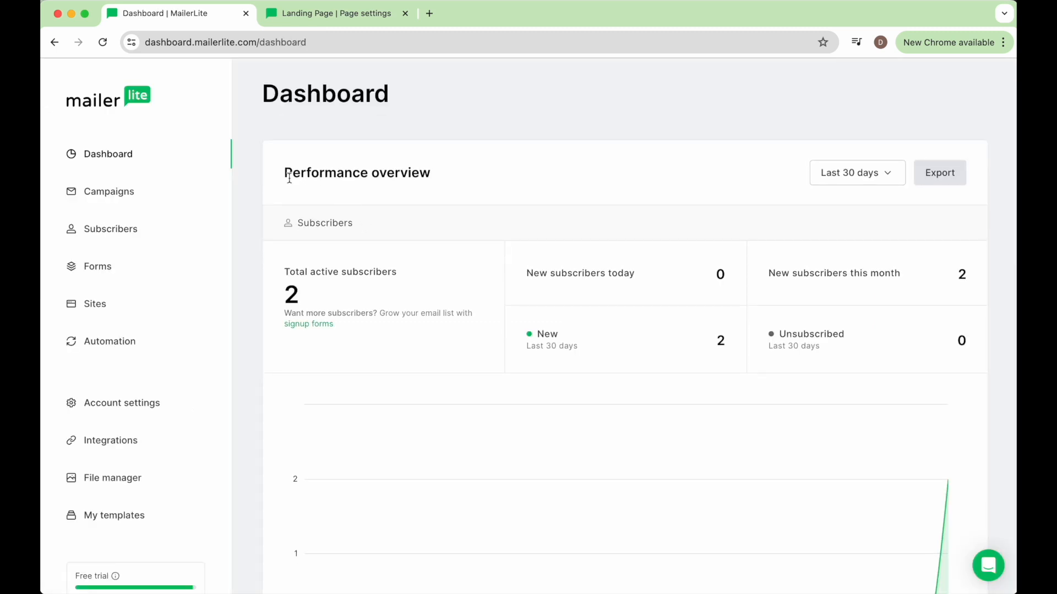
left_click(145, 196)
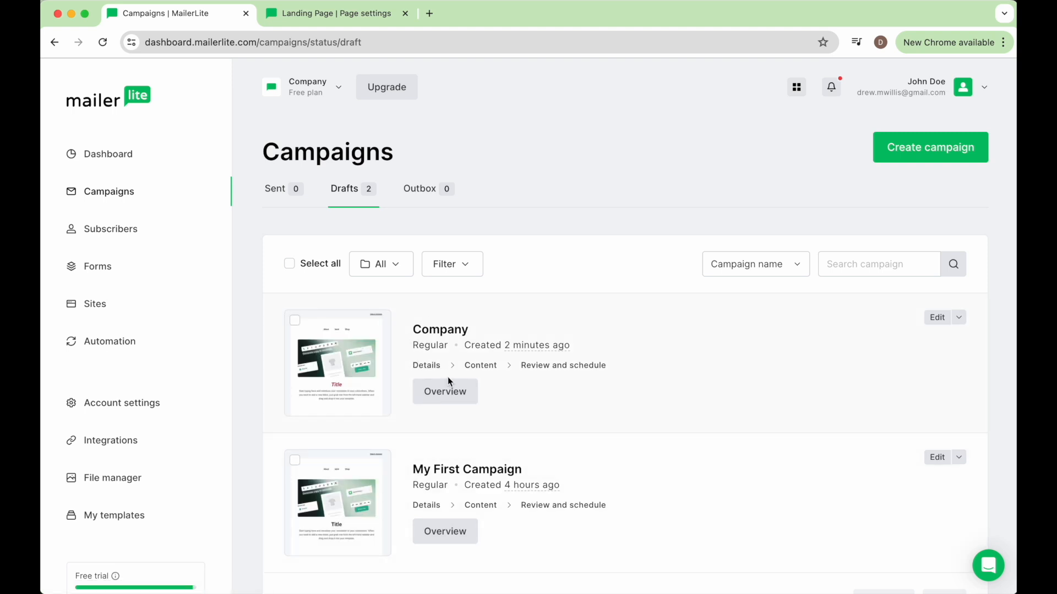
scroll(457, 331, "down", 1)
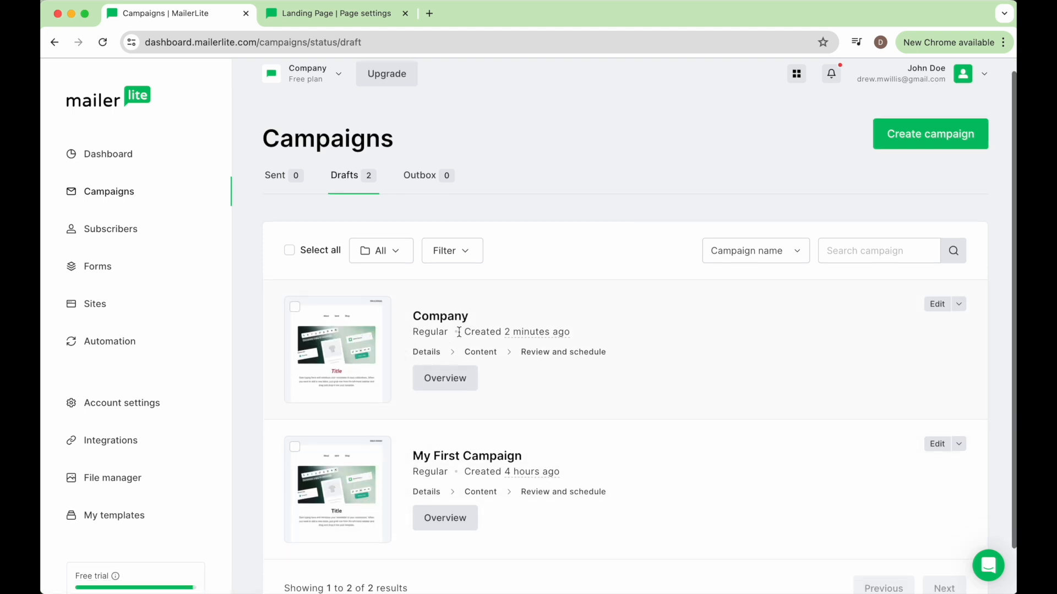
left_click(431, 366)
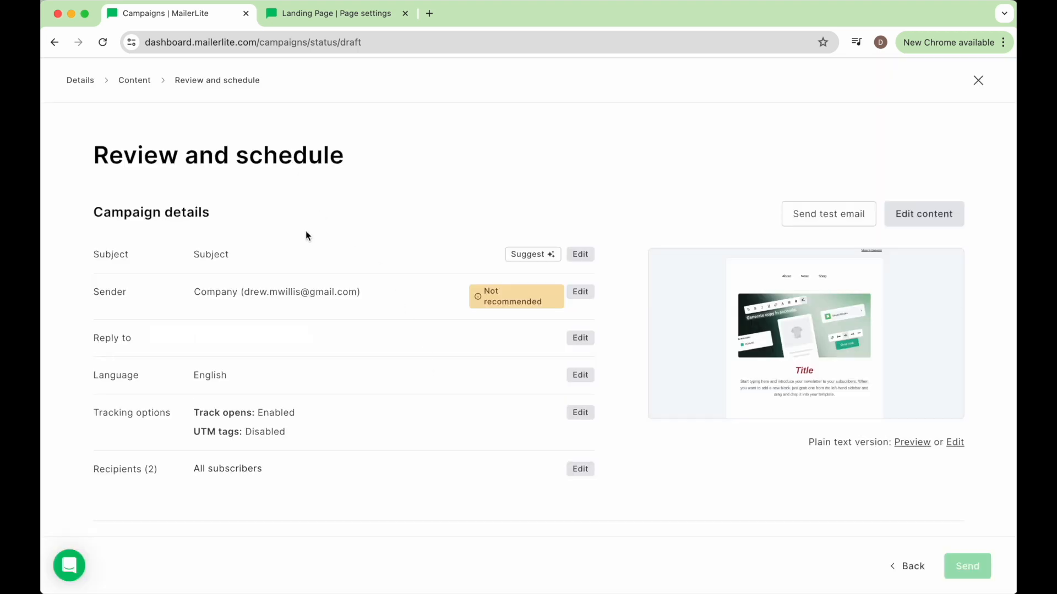